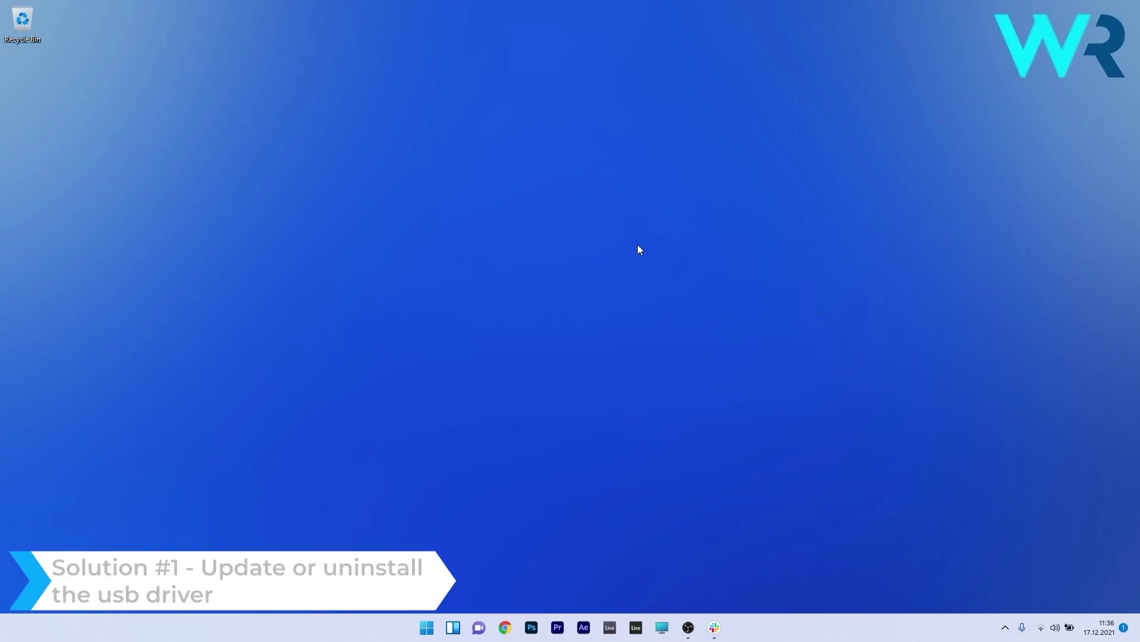
Open Device Manager and expand the Universal Serial Bus controllers category.
{"action": "right_click", "coordinate": [424, 630]}
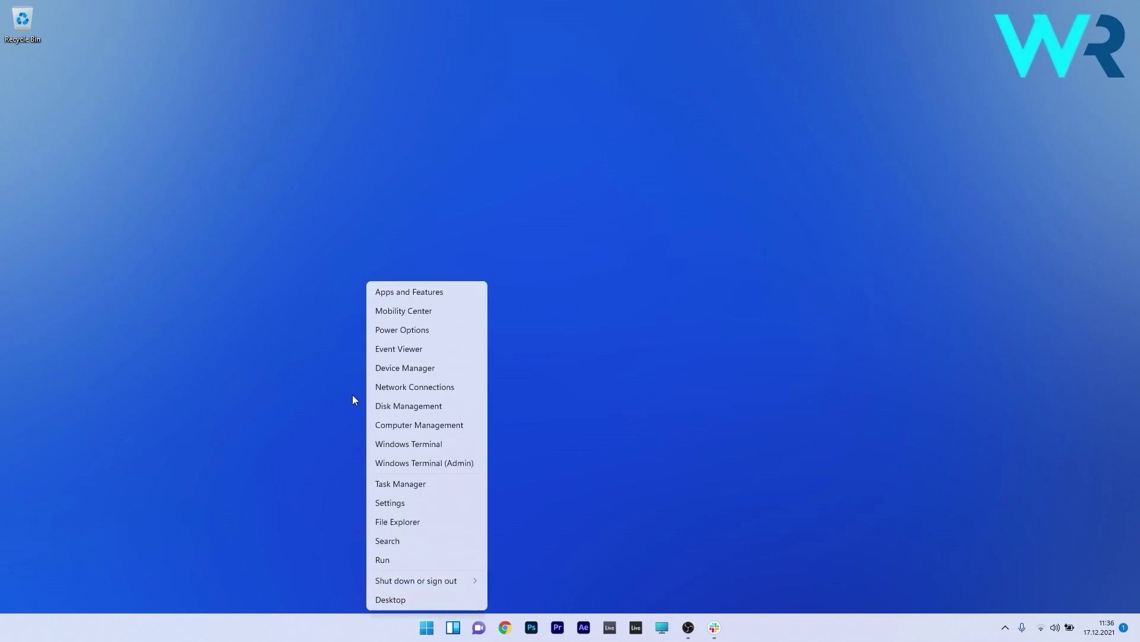
{"action": "left_click", "coordinate": [464, 366]}
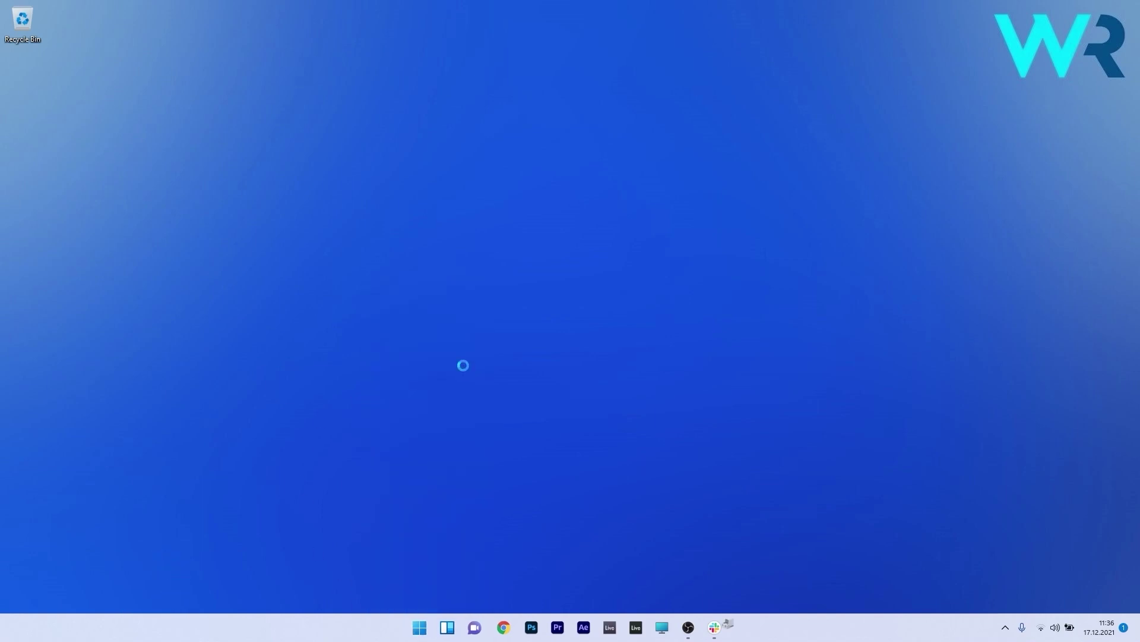
{"action": "left_click_drag", "start_coordinate": [229, 41], "coordinate": [405, 101]}
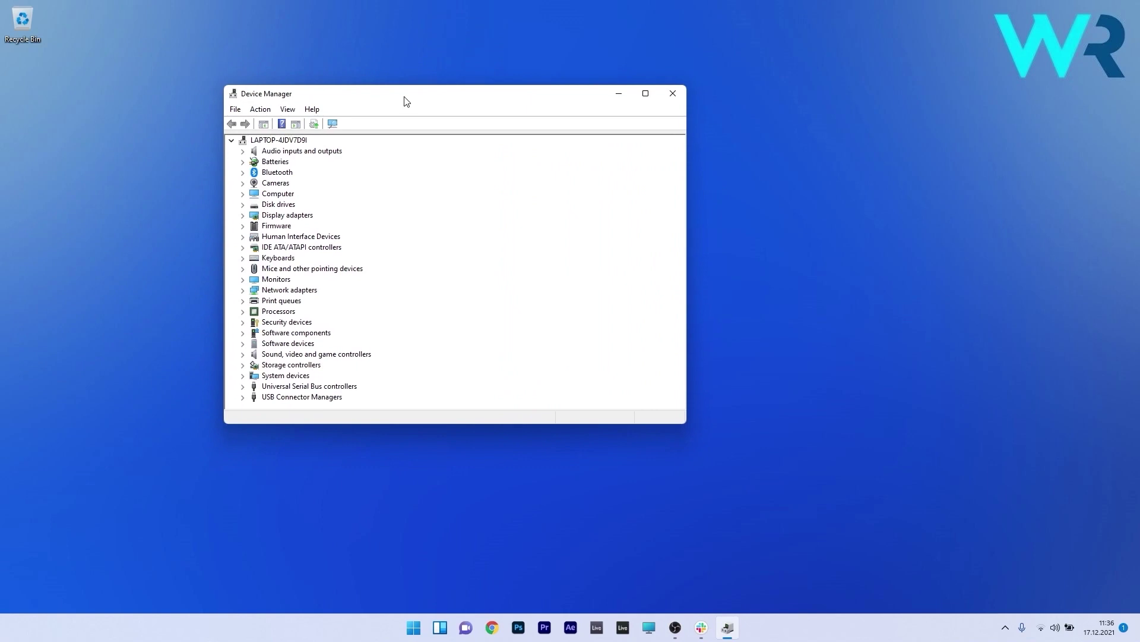
{"action": "double_click", "coordinate": [310, 386]}
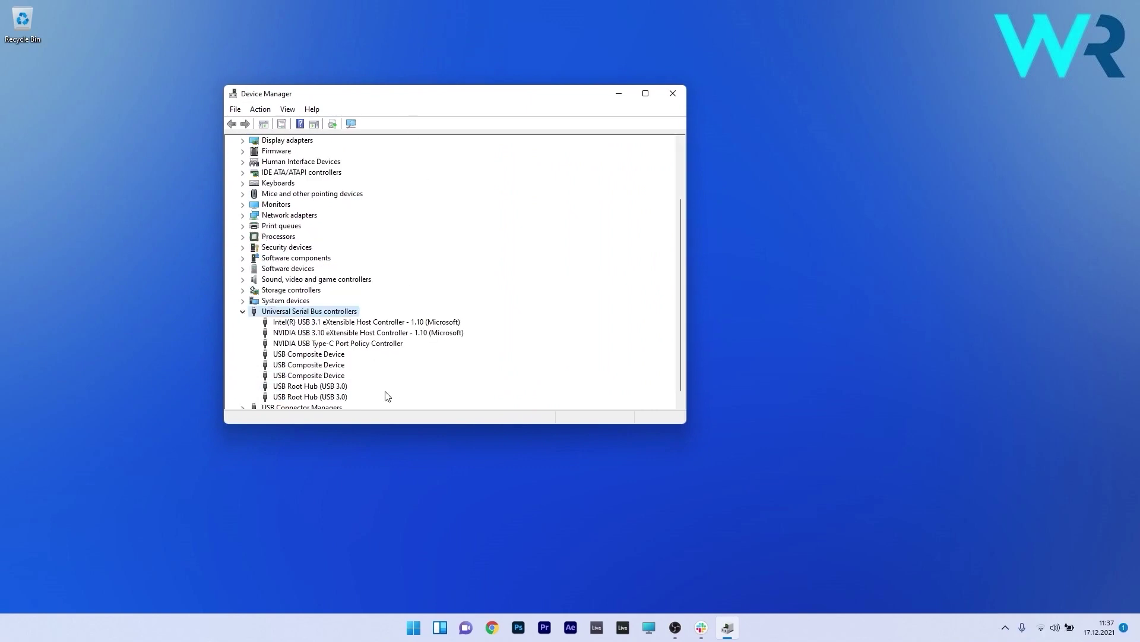
Have Windows automatically search for an updated Intel USB 3.1 eXtensible Host Controller driver.
{"action": "right_click", "coordinate": [312, 325]}
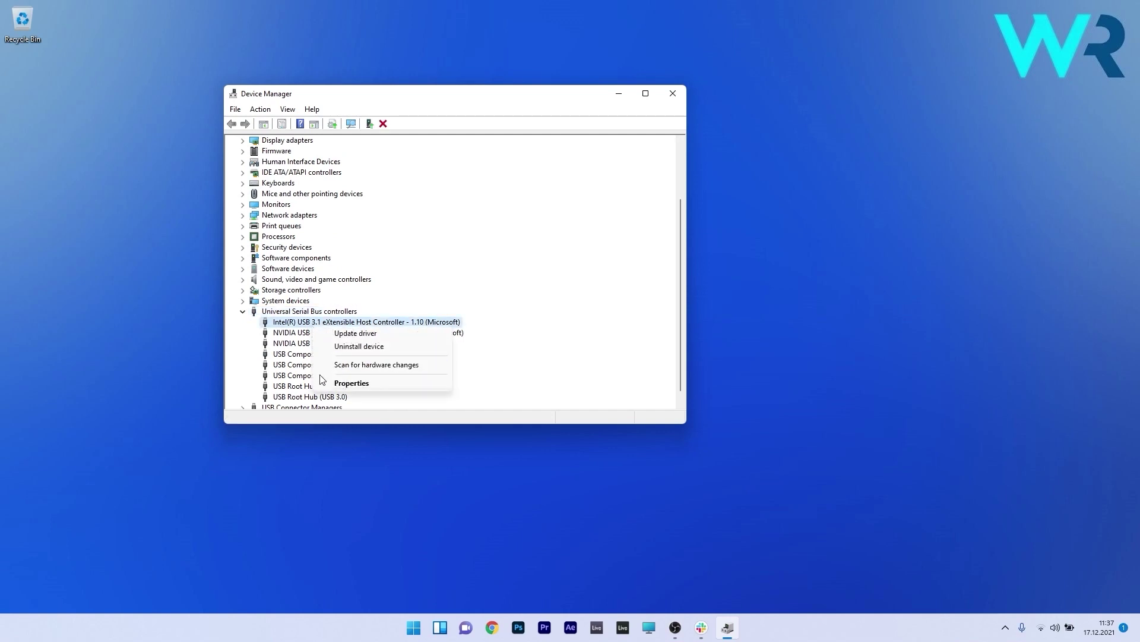
{"action": "left_click", "coordinate": [378, 385]}
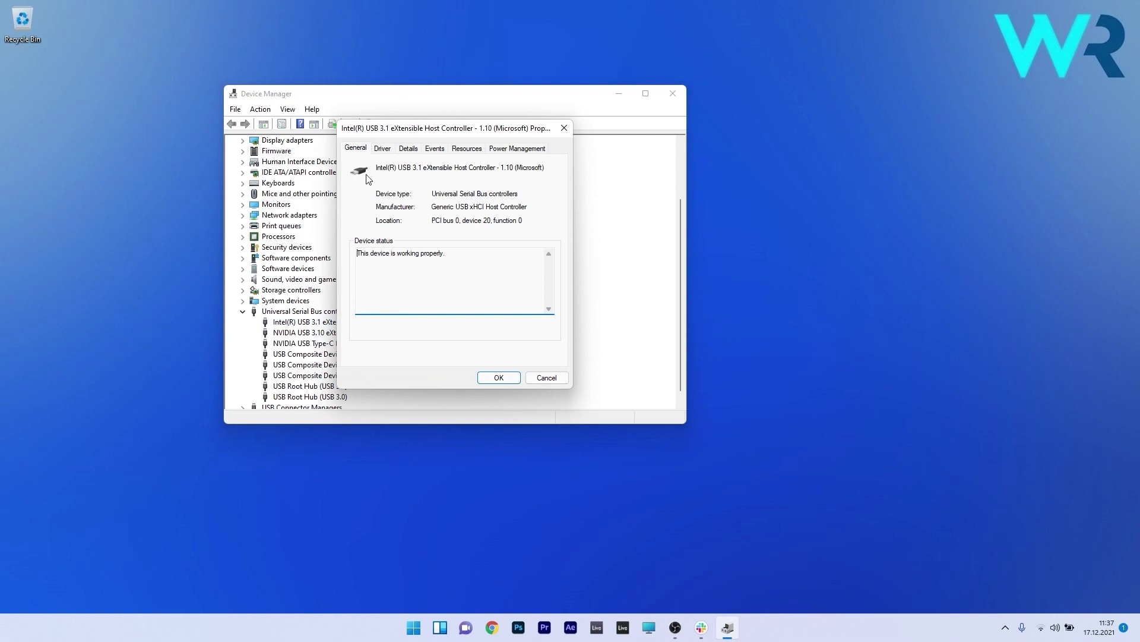
{"action": "left_click", "coordinate": [382, 152]}
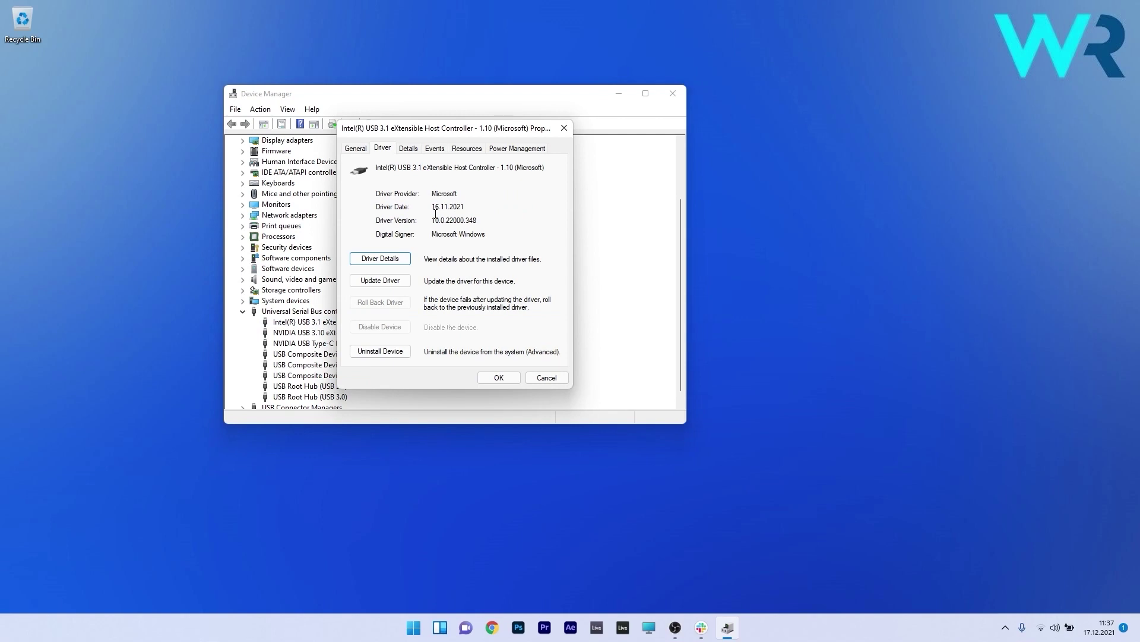
{"action": "left_click", "coordinate": [377, 281]}
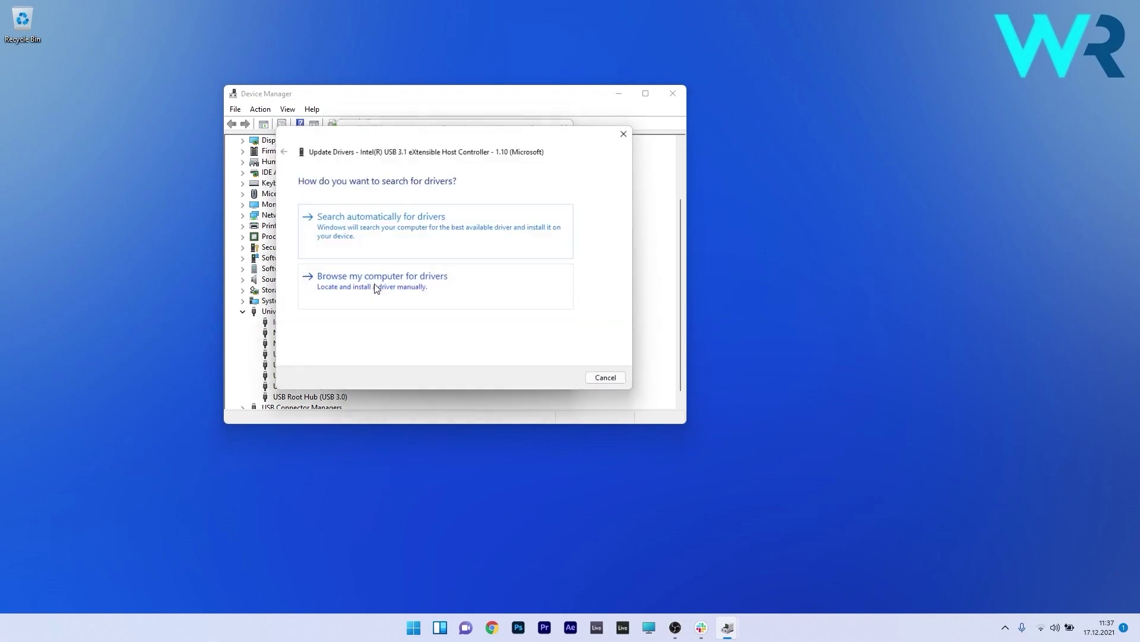
{"action": "left_click", "coordinate": [386, 237]}
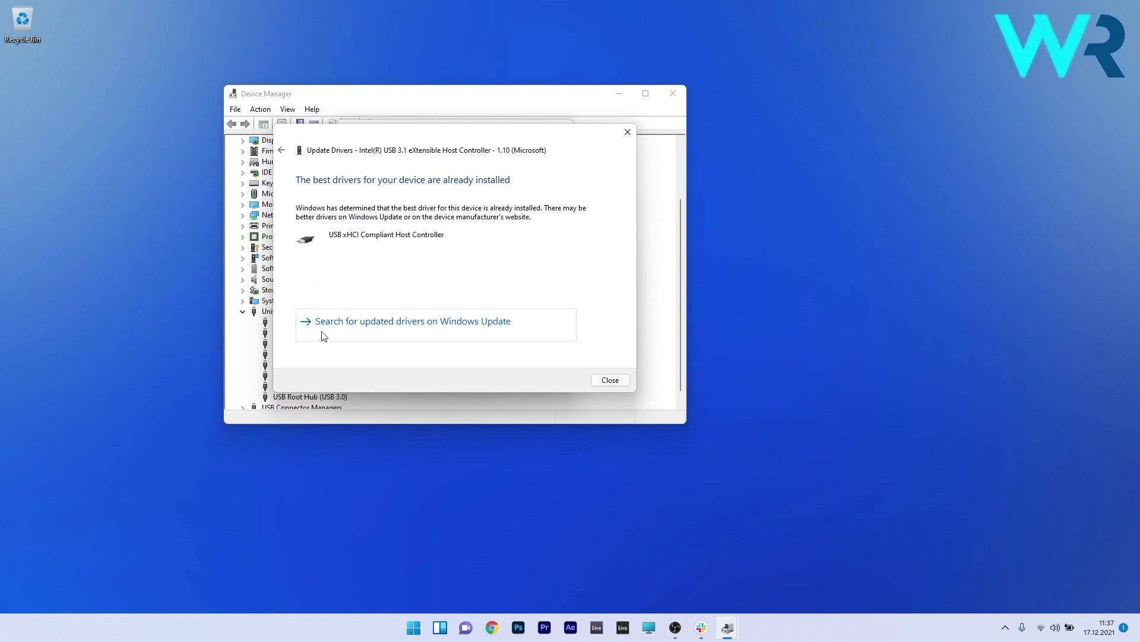
Select the optional Intel - SoftwareComponent - 2130.1.16.1 driver update in Windows Update.
{"action": "left_click", "coordinate": [441, 330]}
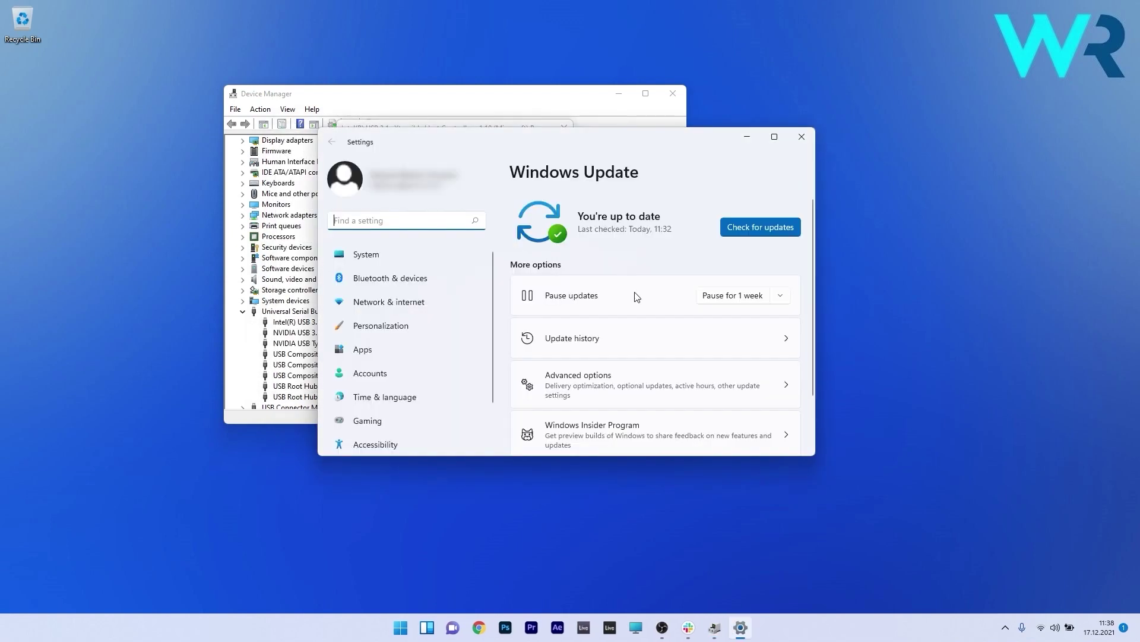
{"action": "left_click", "coordinate": [528, 386]}
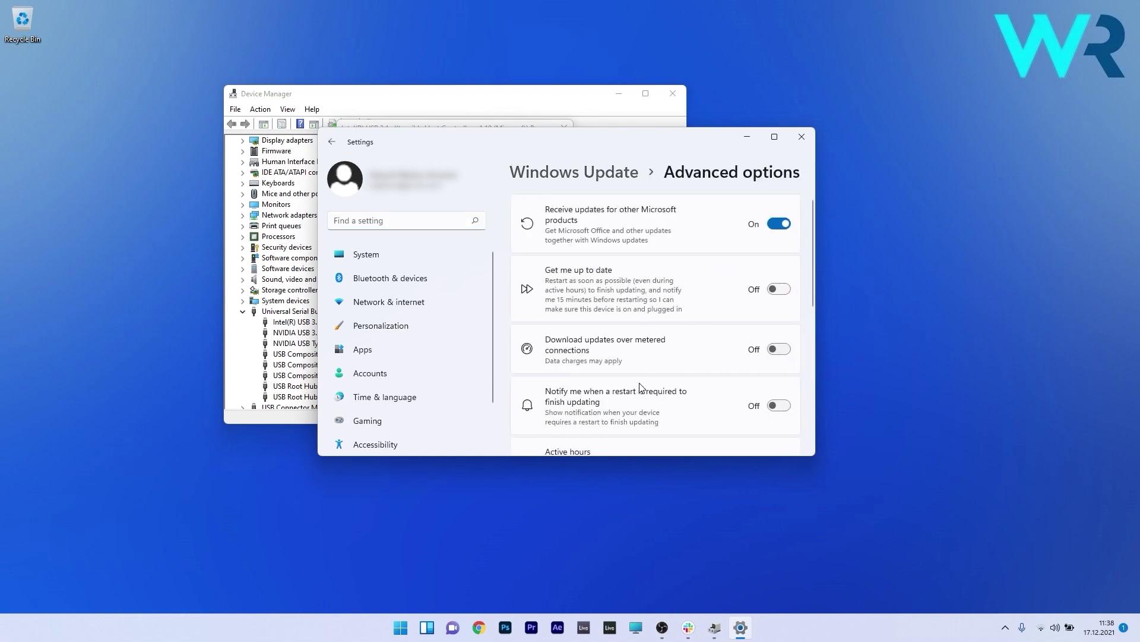
{"action": "scroll", "coordinate": [617, 324], "scroll_direction": "down", "scroll_amount": 10}
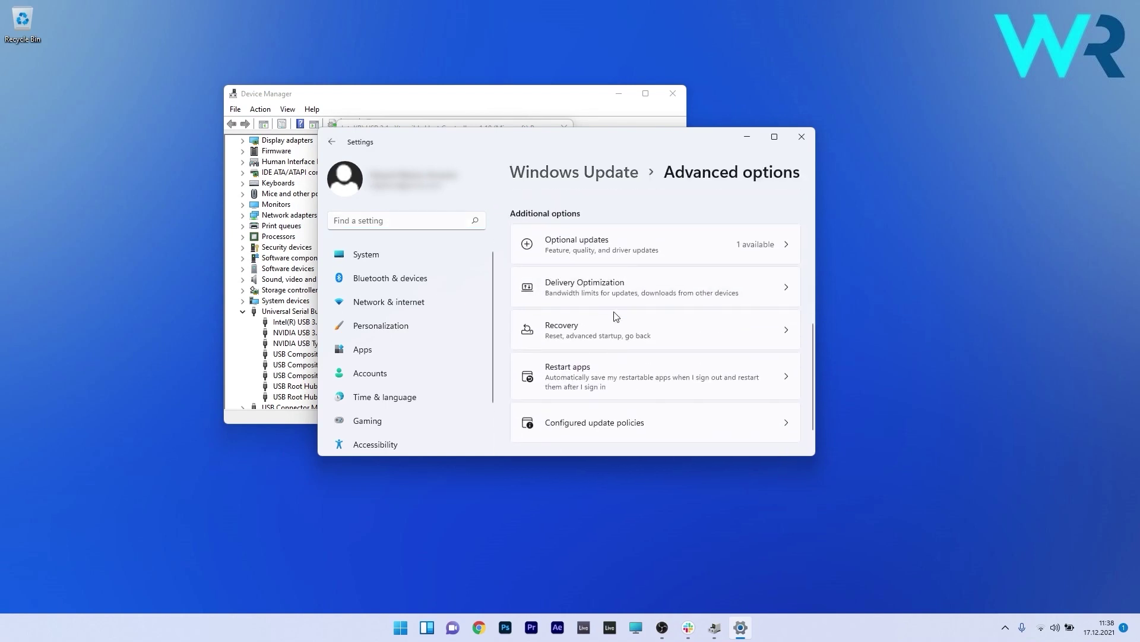
{"action": "left_click", "coordinate": [686, 244]}
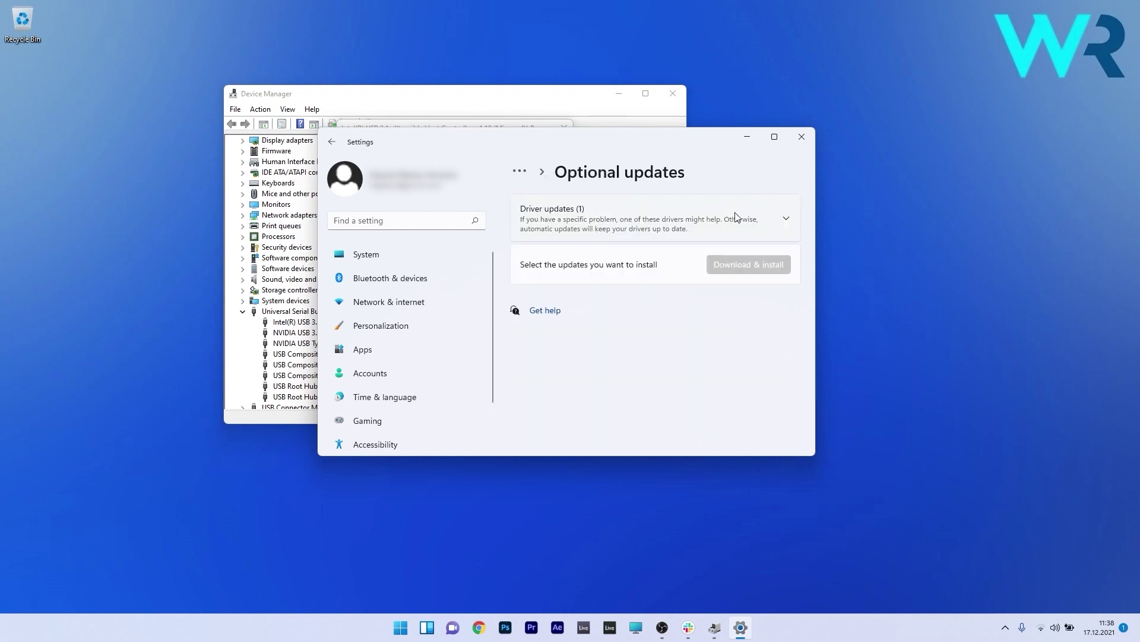
{"action": "left_click", "coordinate": [758, 218]}
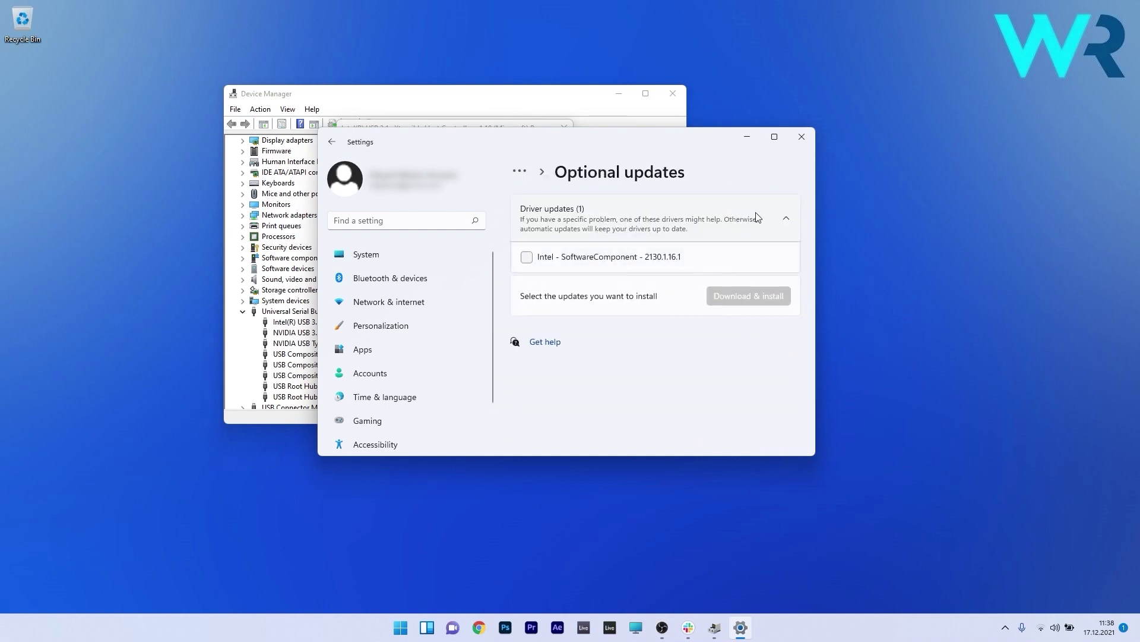
{"action": "left_click", "coordinate": [527, 258]}
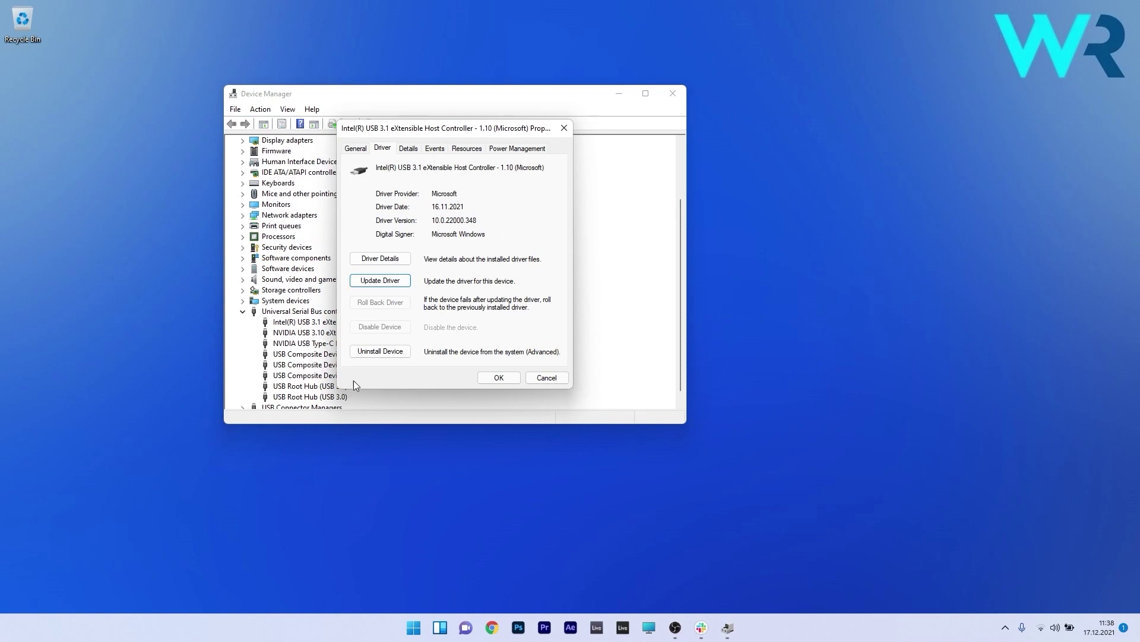
Uninstall the Intel USB 3.1 controller from its Driver tab.
{"action": "left_click", "coordinate": [385, 351]}
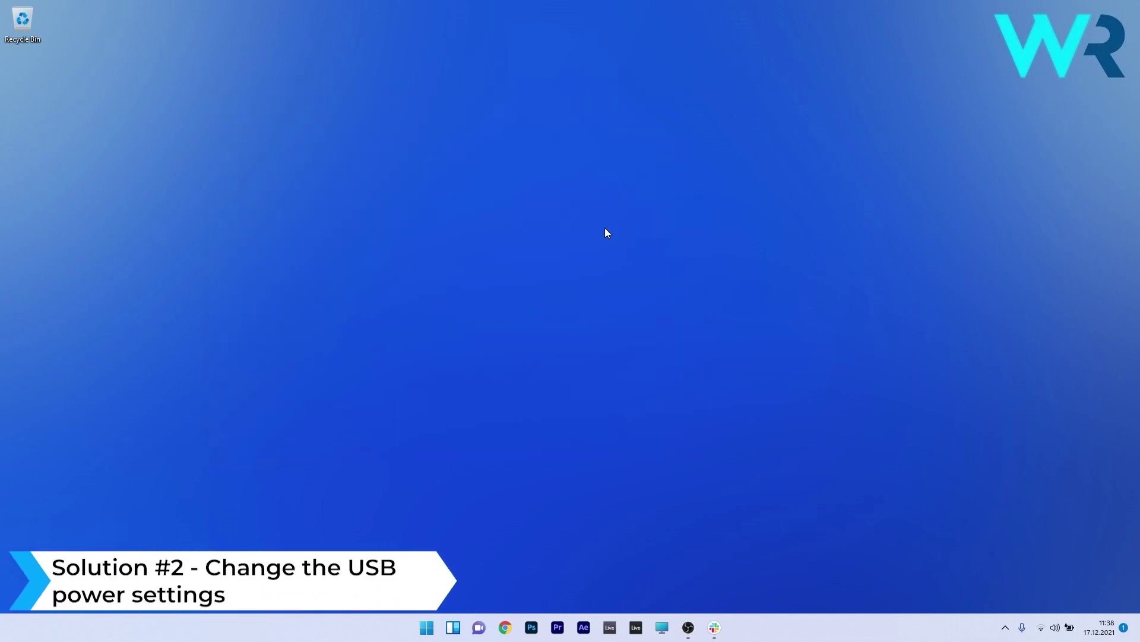
Search 'edit power plan' and open the Balanced plan's advanced power settings.
{"action": "left_click", "coordinate": [425, 628]}
{"action": "type", "text": "edit power plan"}
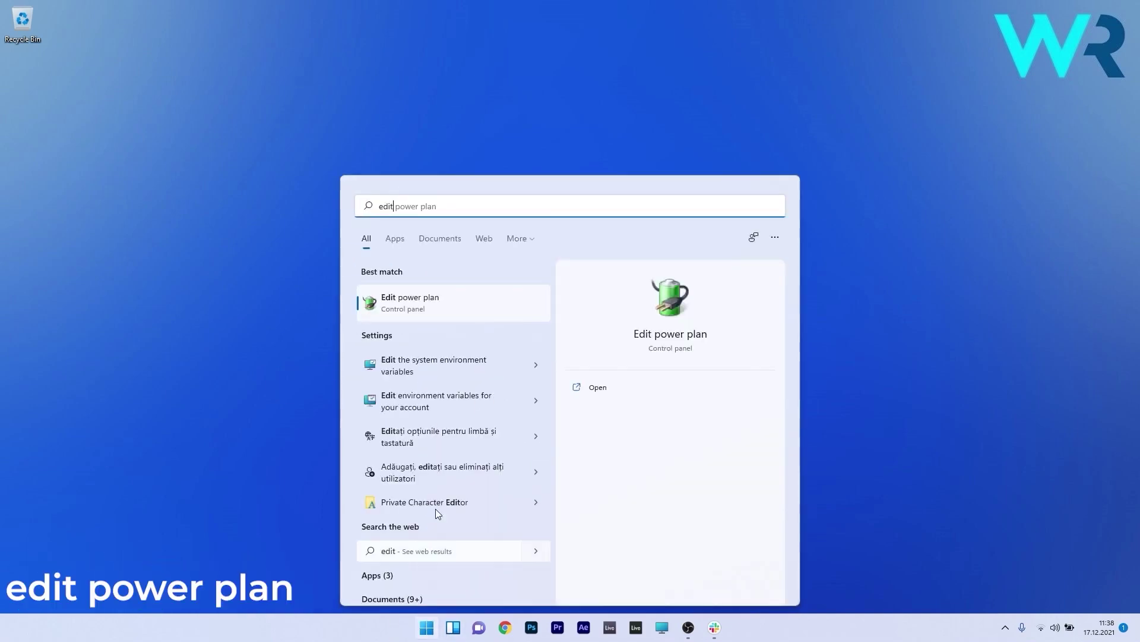
{"action": "left_click", "coordinate": [434, 305]}
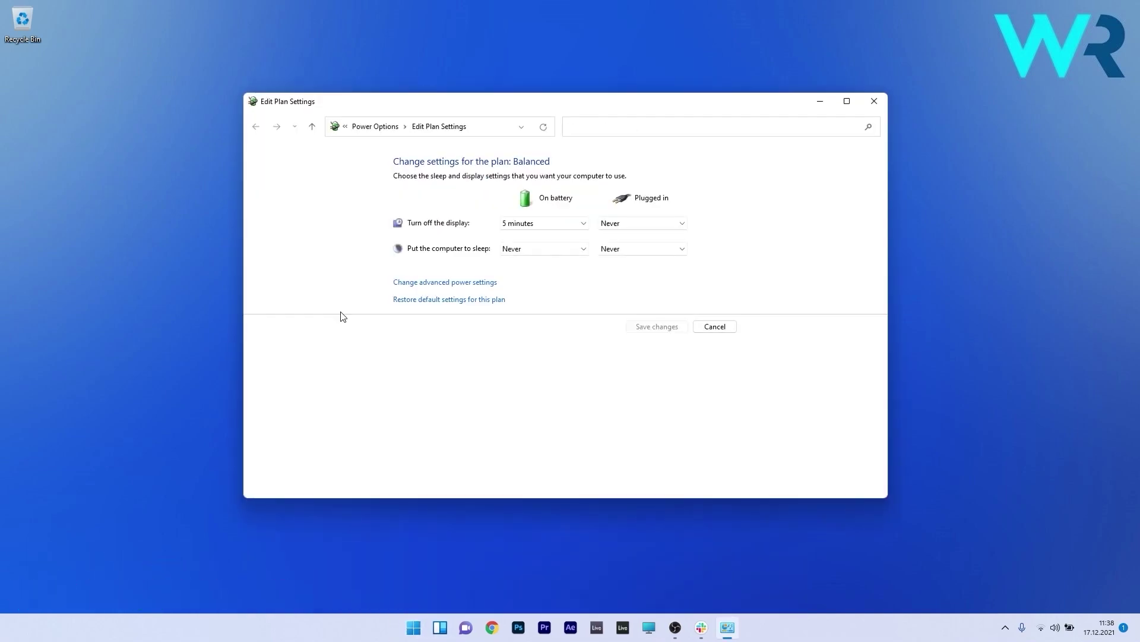
{"action": "left_click", "coordinate": [440, 284]}
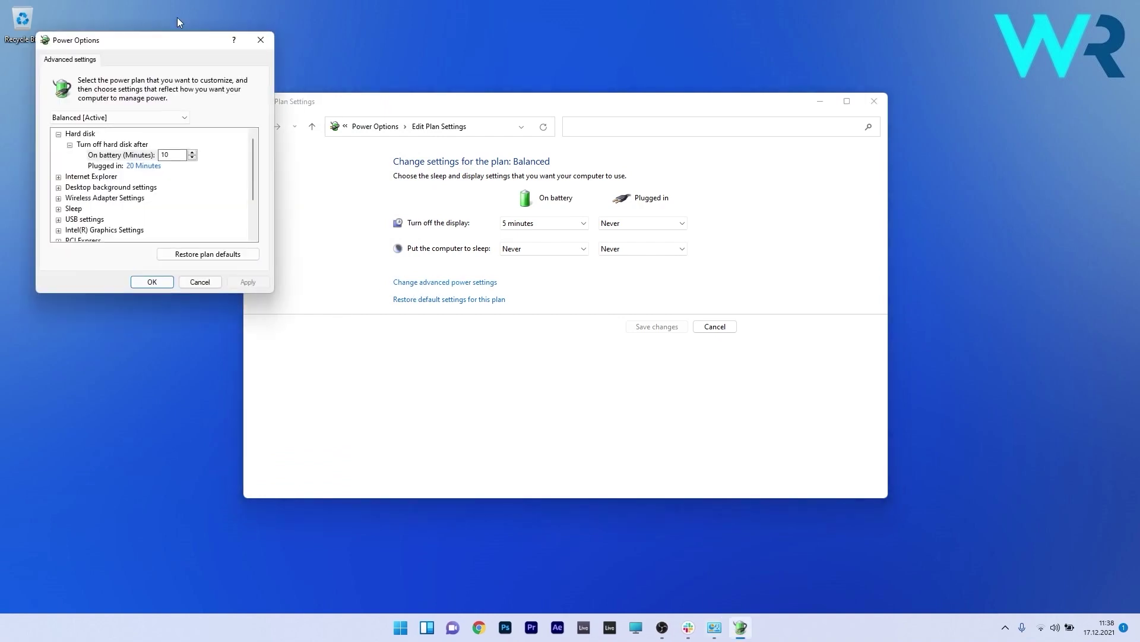
{"action": "left_click_drag", "start_coordinate": [163, 42], "coordinate": [443, 115]}
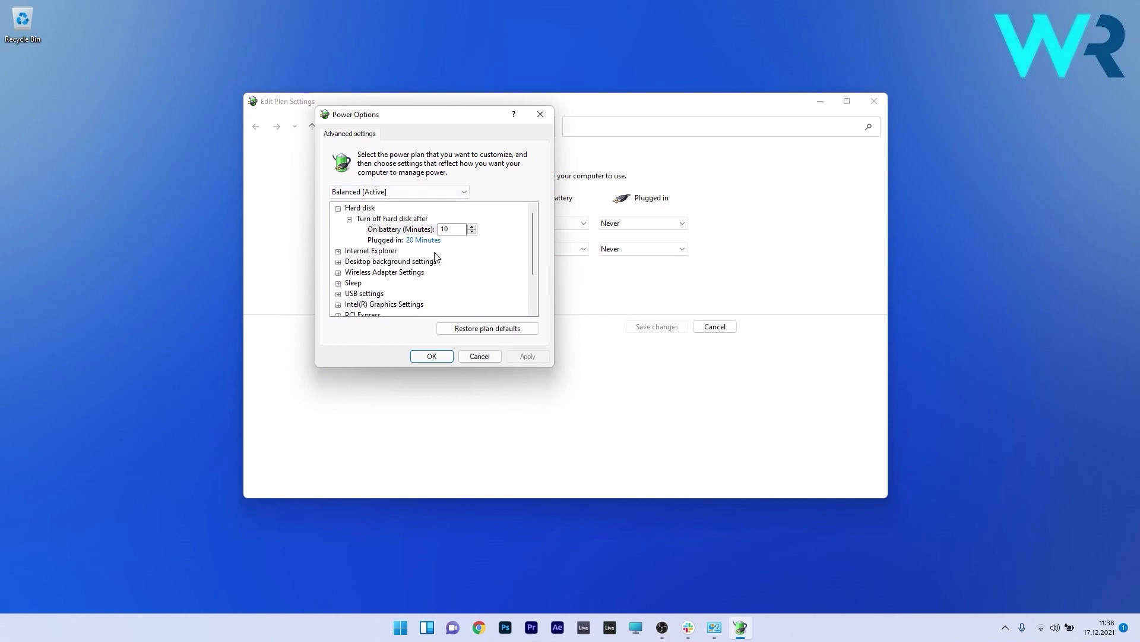
Set USB selective suspend to Disabled both on battery and plugged in, and confirm.
{"action": "double_click", "coordinate": [359, 293]}
{"action": "scroll", "coordinate": [416, 279], "scroll_direction": "down", "scroll_amount": 1}
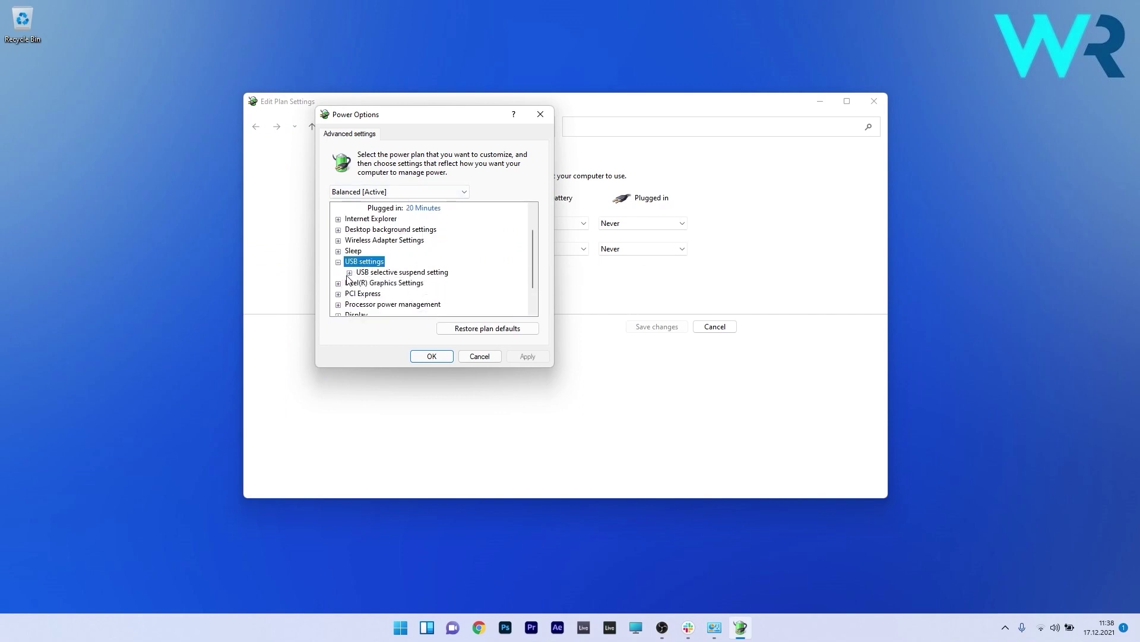
{"action": "left_click", "coordinate": [350, 273]}
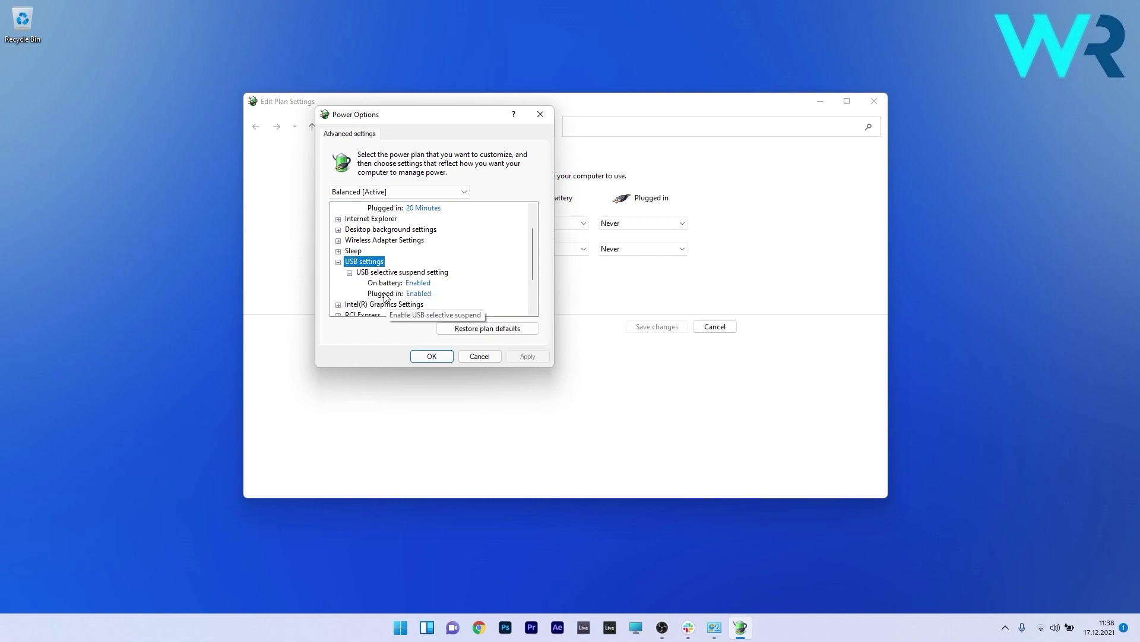
{"action": "left_click", "coordinate": [423, 285]}
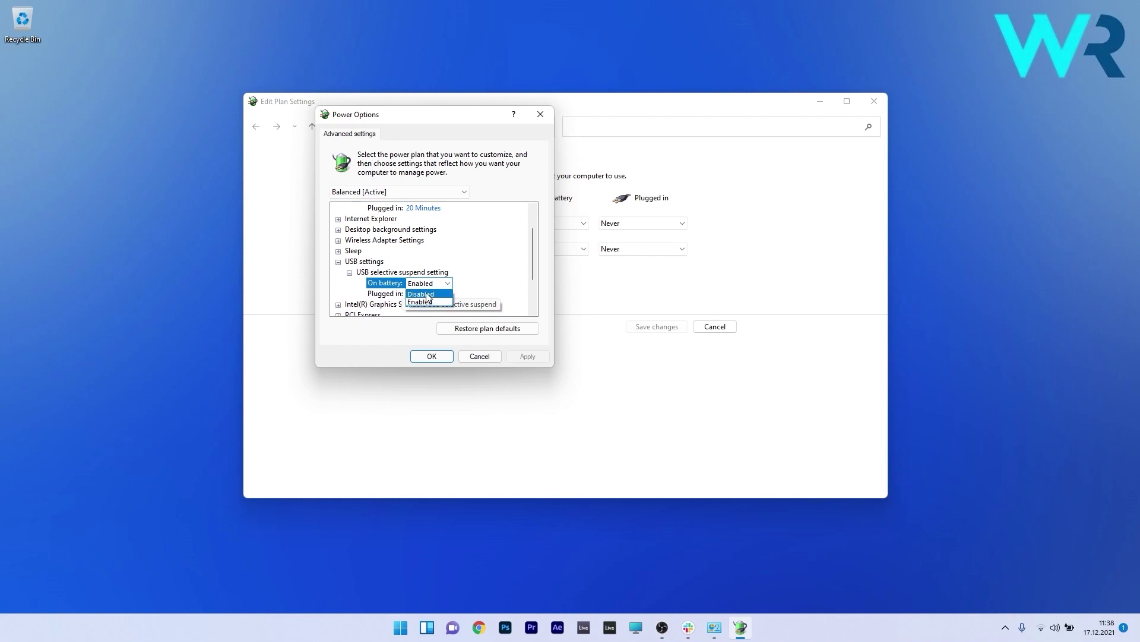
{"action": "left_click", "coordinate": [428, 299]}
{"action": "left_click", "coordinate": [419, 294]}
{"action": "left_click", "coordinate": [428, 310]}
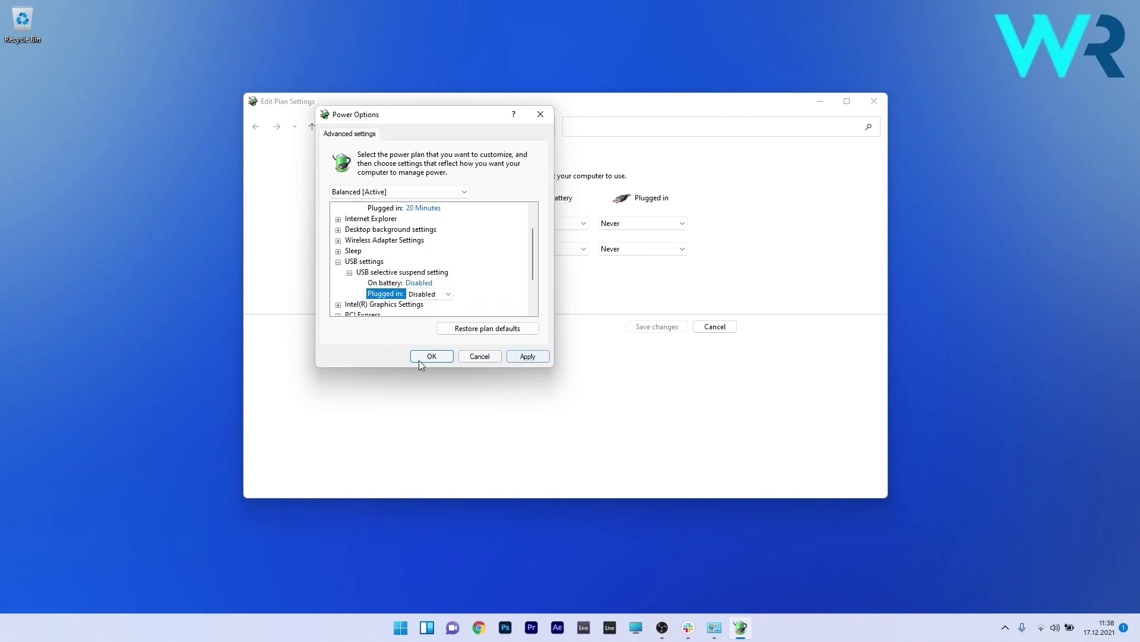
{"action": "left_click", "coordinate": [484, 358]}
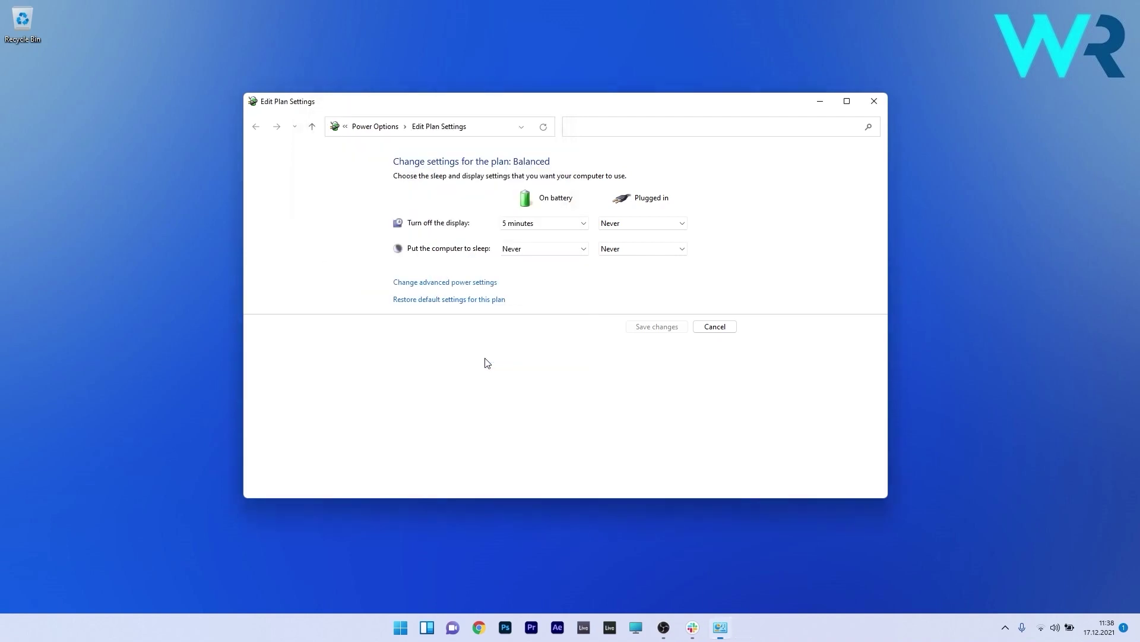
Close Edit Plan Settings and open Windows Terminal as administrator.
{"action": "left_click", "coordinate": [874, 100]}
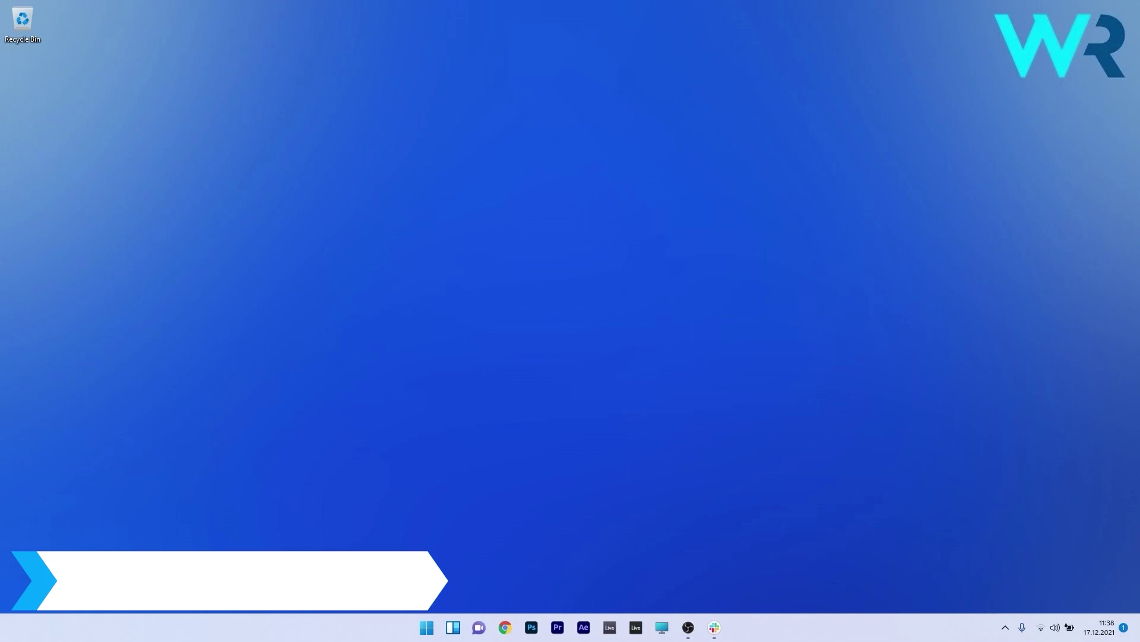
{"action": "key", "text": "super+x"}
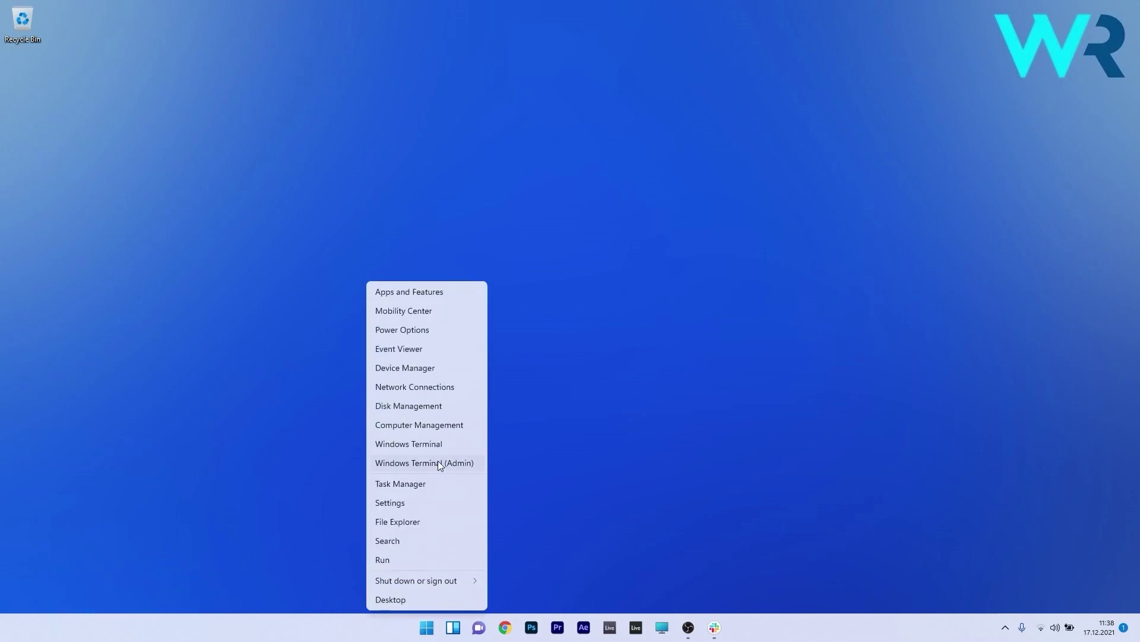
{"action": "left_click", "coordinate": [437, 461]}
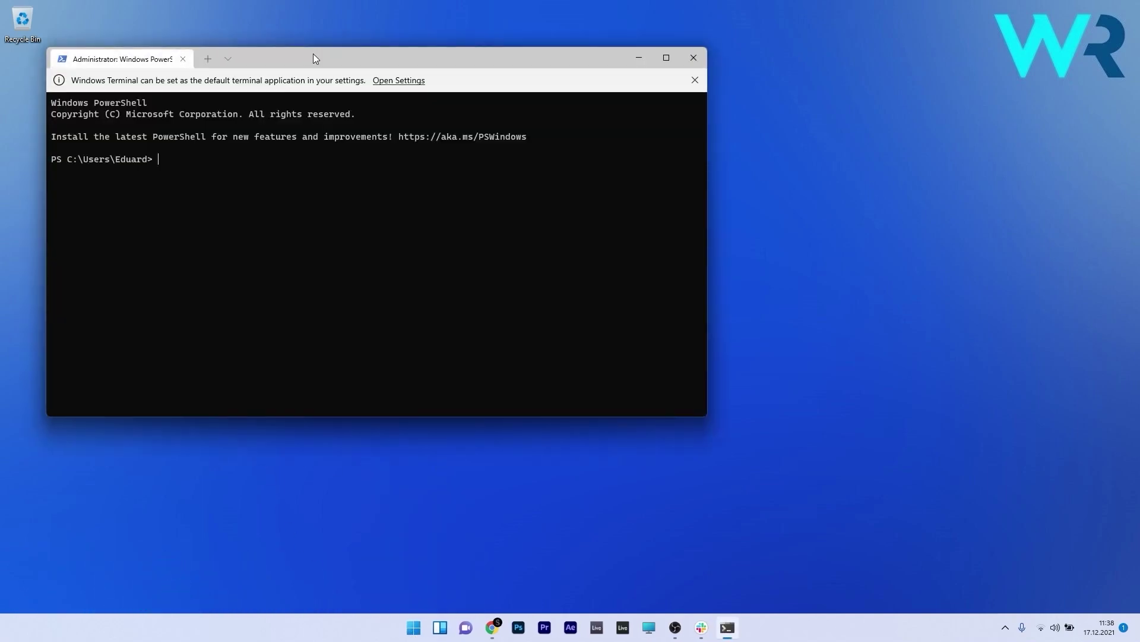
{"action": "left_click_drag", "start_coordinate": [312, 54], "coordinate": [428, 74]}
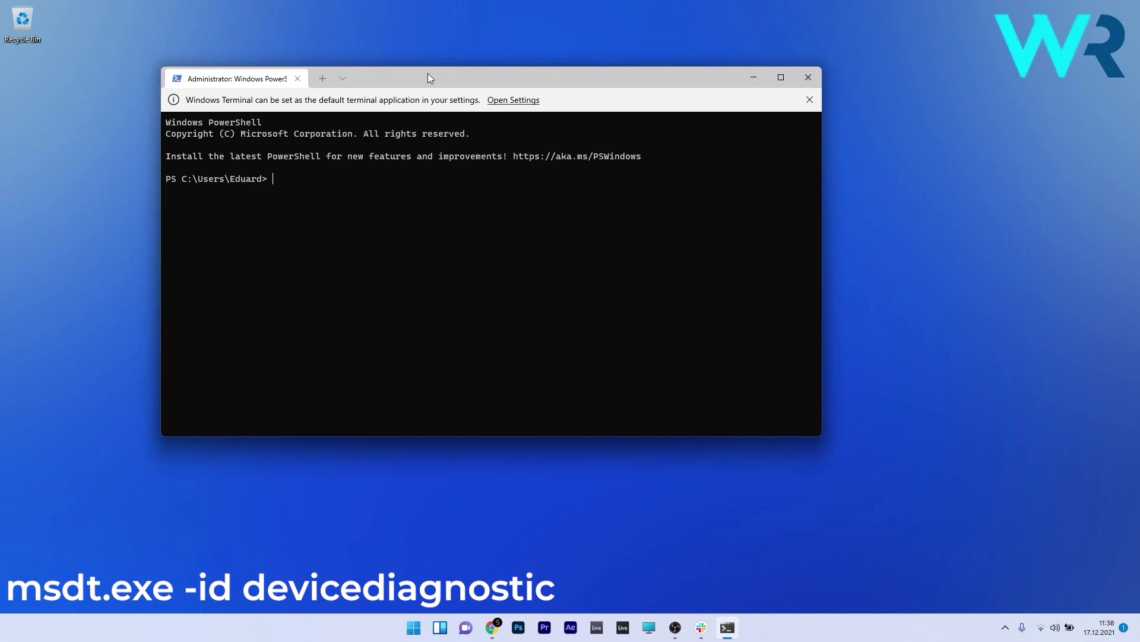
Run msdt.exe -id devicediagnostic and let the Hardware and Devices troubleshooter detect problems.
{"action": "key", "text": "ctrl+v"}
{"action": "key", "text": "Return"}
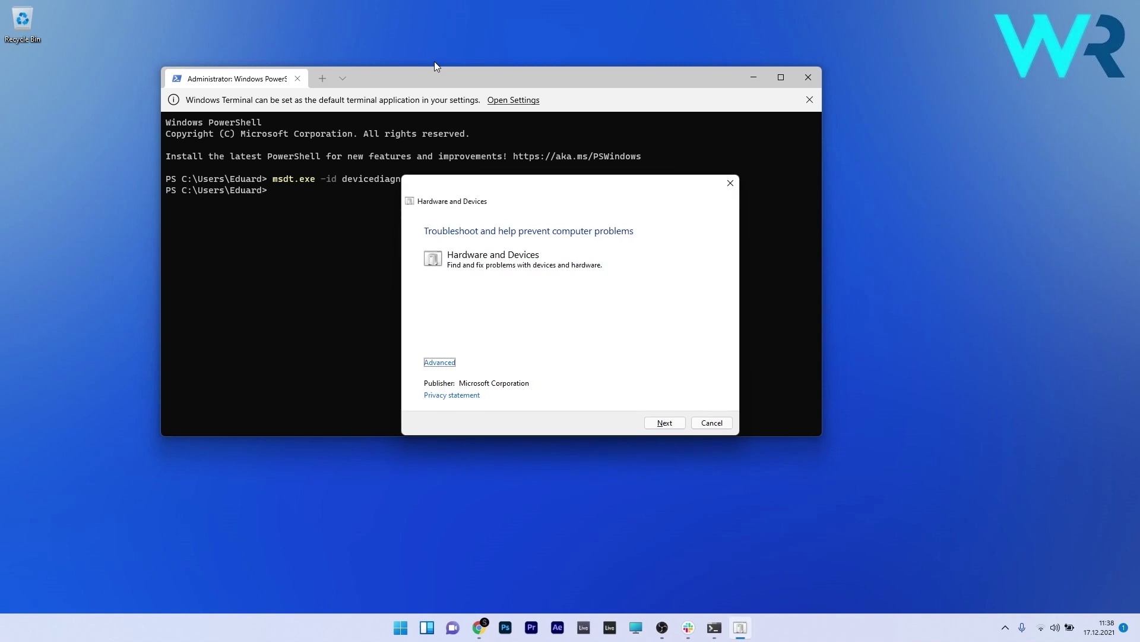
{"action": "left_click", "coordinate": [655, 423]}
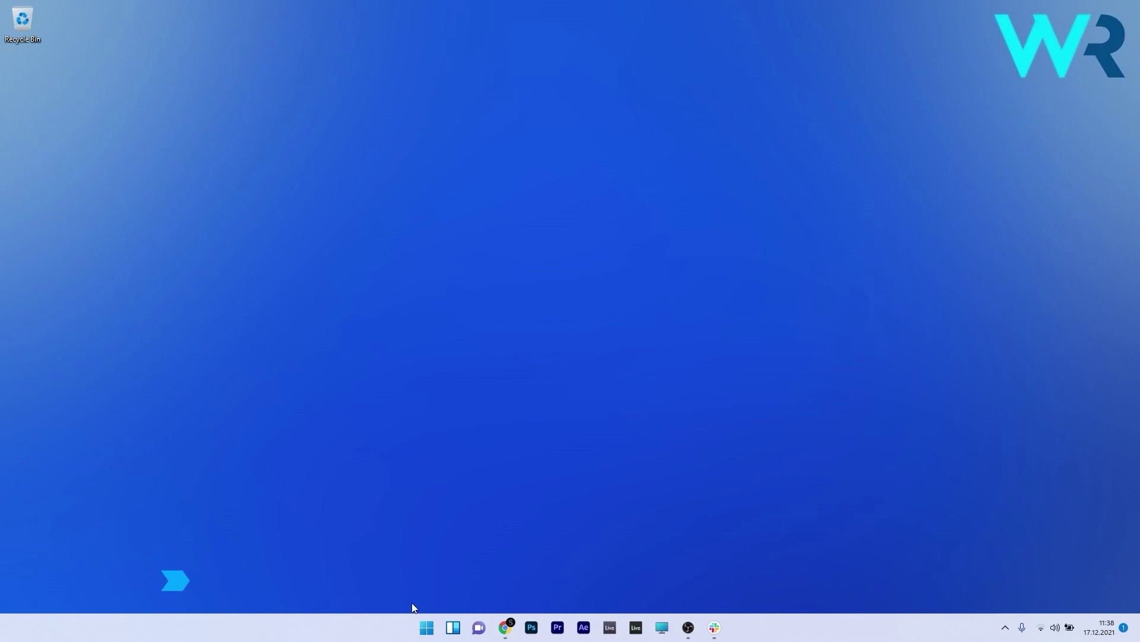
Via 'choose' search, open power button settings, unlock shutdown options and uncheck Turn on fast startup.
{"action": "left_click", "coordinate": [426, 626]}
{"action": "type", "text": "choose a power plan"}
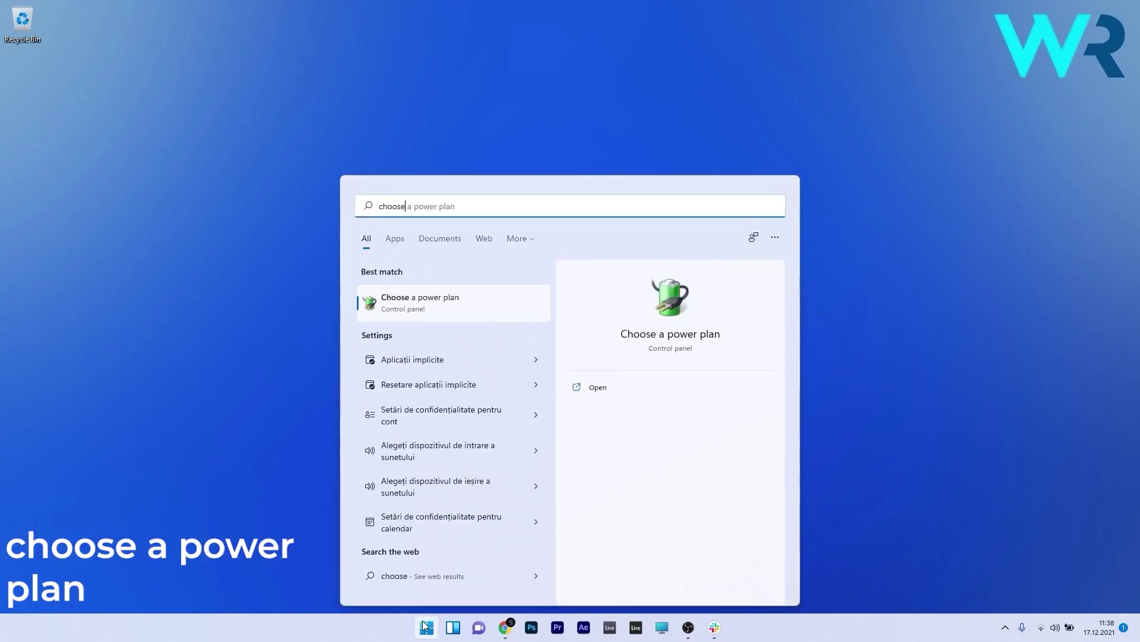
{"action": "left_click", "coordinate": [435, 305]}
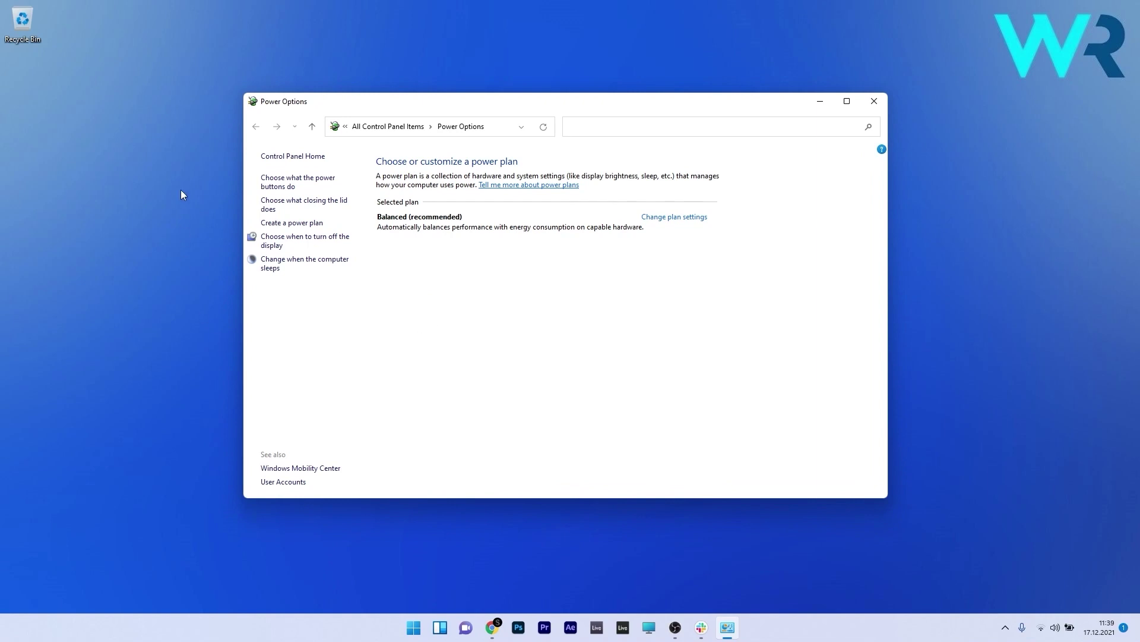
{"action": "left_click", "coordinate": [286, 185]}
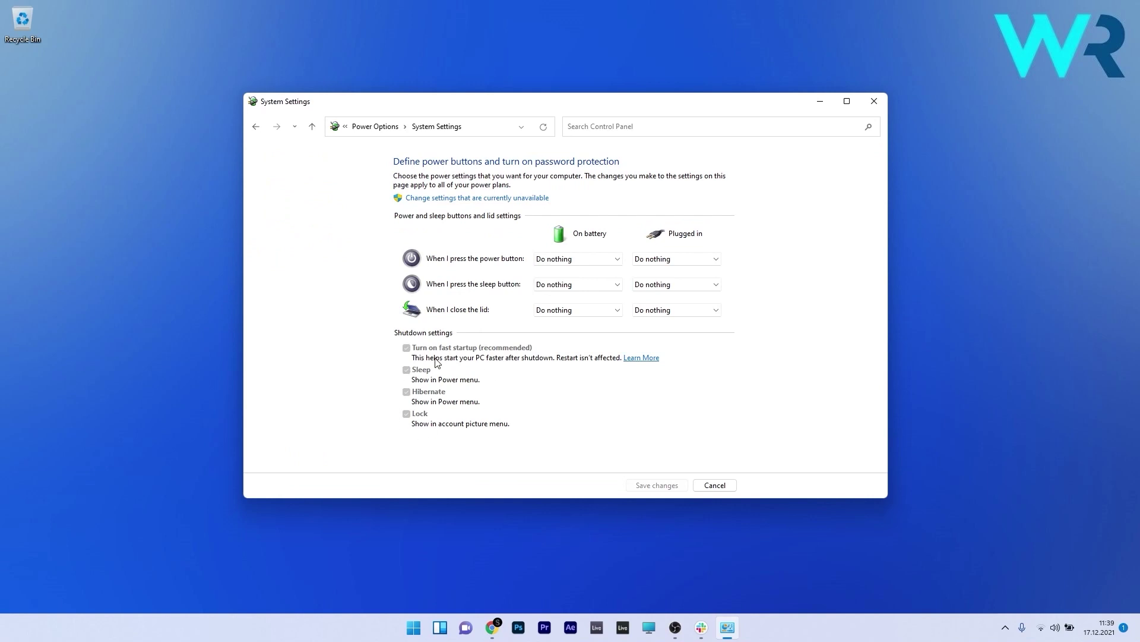
{"action": "left_click", "coordinate": [469, 205]}
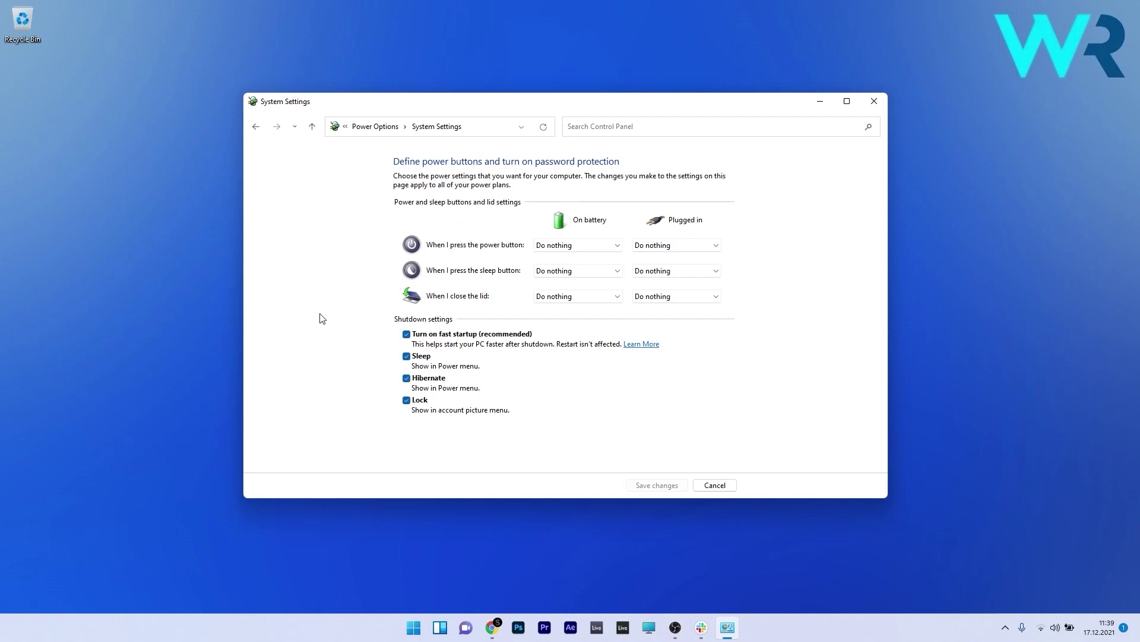
{"action": "left_click", "coordinate": [406, 334]}
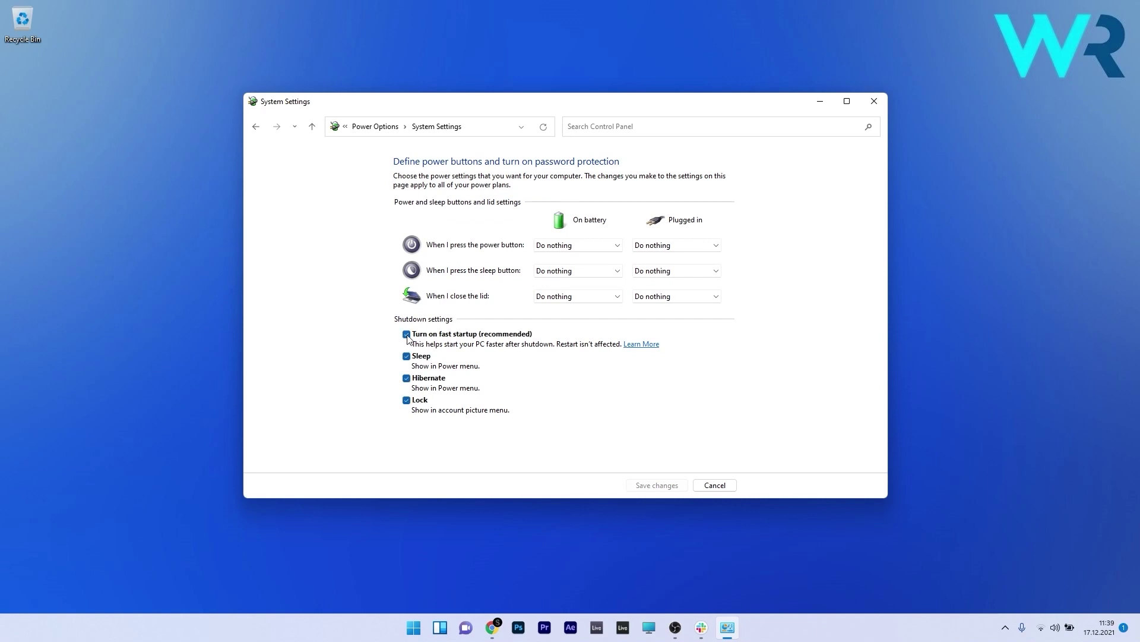